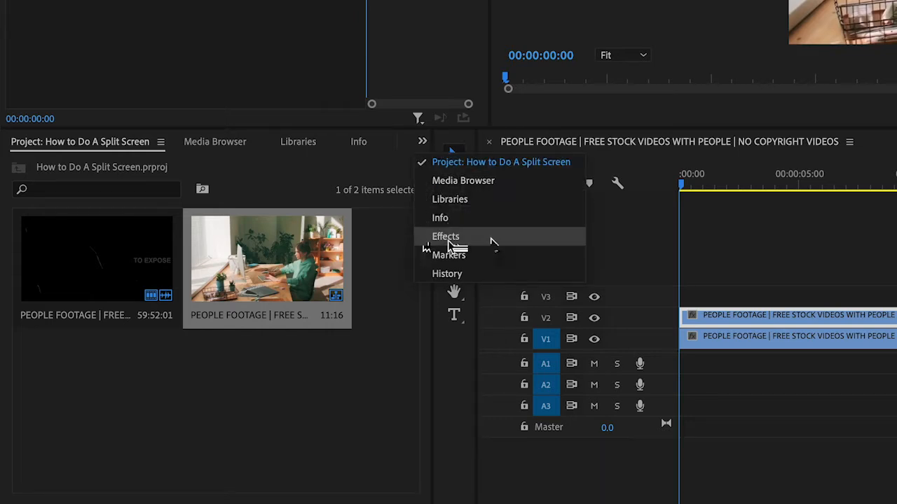
- Find the Crop video effect by searching for "crop" and apply it to the clip on V2
left_click(491, 242)
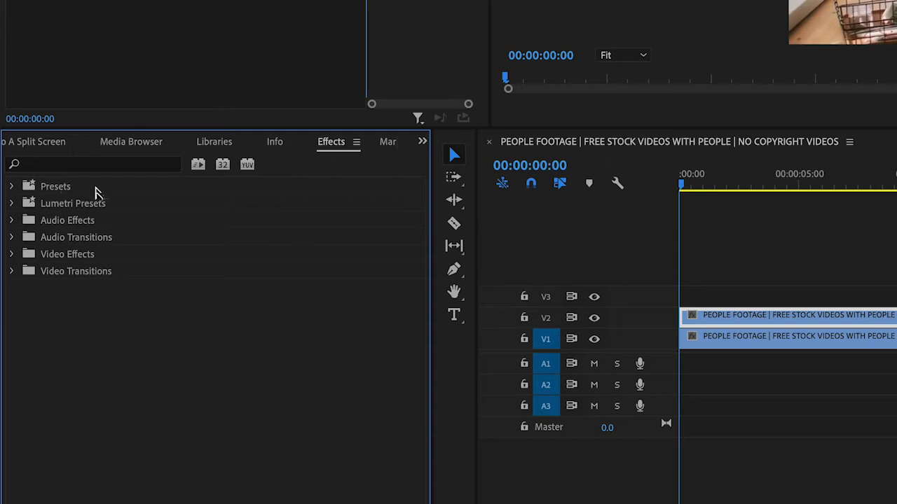
left_click(99, 165)
type("crop")
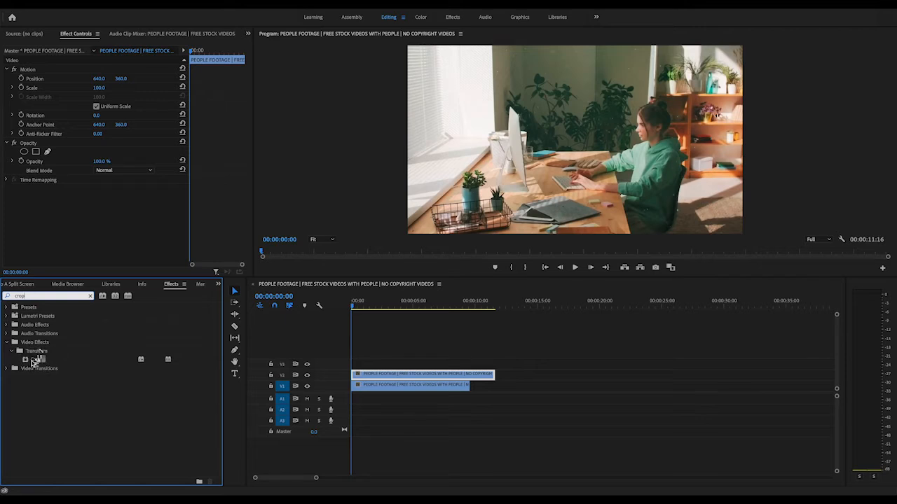
left_click(27, 361)
left_click_drag(49, 356, 378, 376)
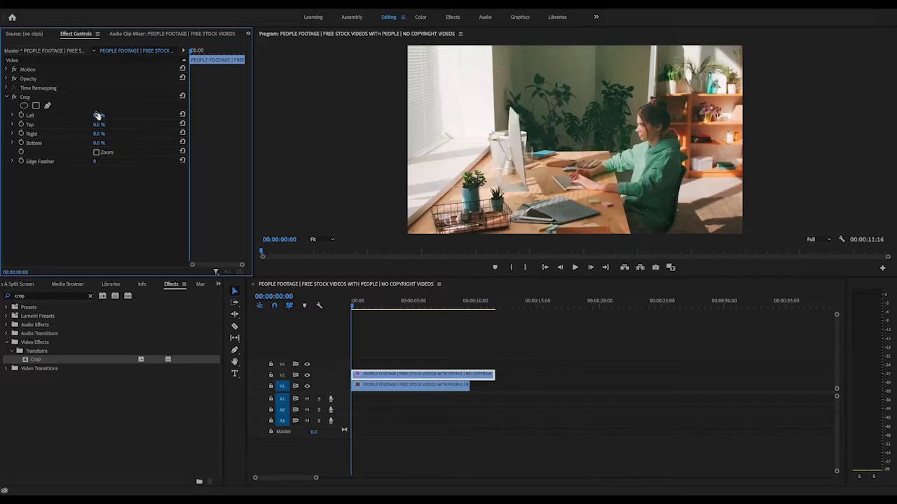
- Set the V2 clip's Crop Left value to 45% and shift the cropped clip slightly right in the frame
left_click_drag(99, 115, 102, 117)
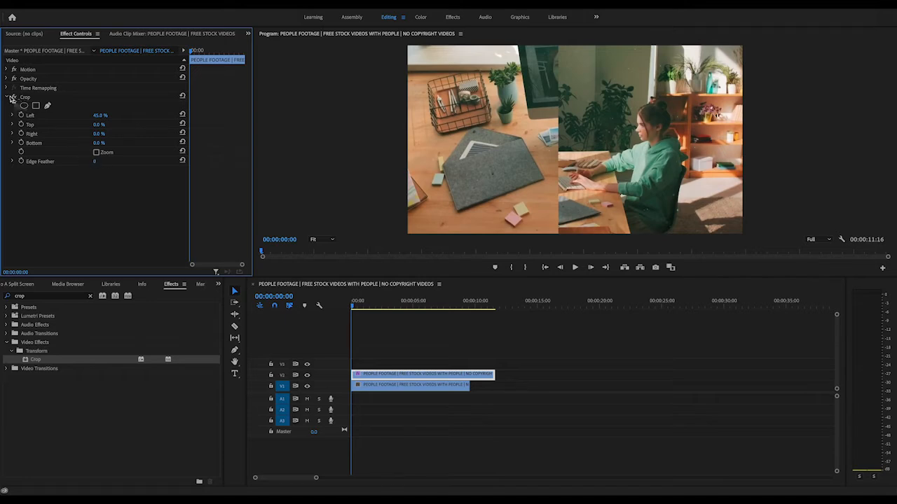
left_click(9, 98)
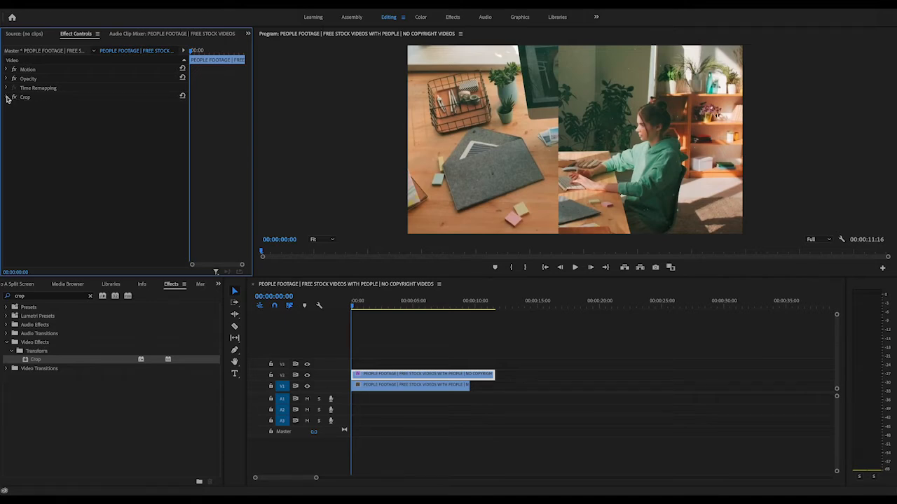
left_click(646, 115)
mouse_move(646, 115)
left_mouse_down()
mouse_move(603, 123)
mouse_move(672, 117)
mouse_move(636, 116)
mouse_move(658, 115)
left_mouse_up()
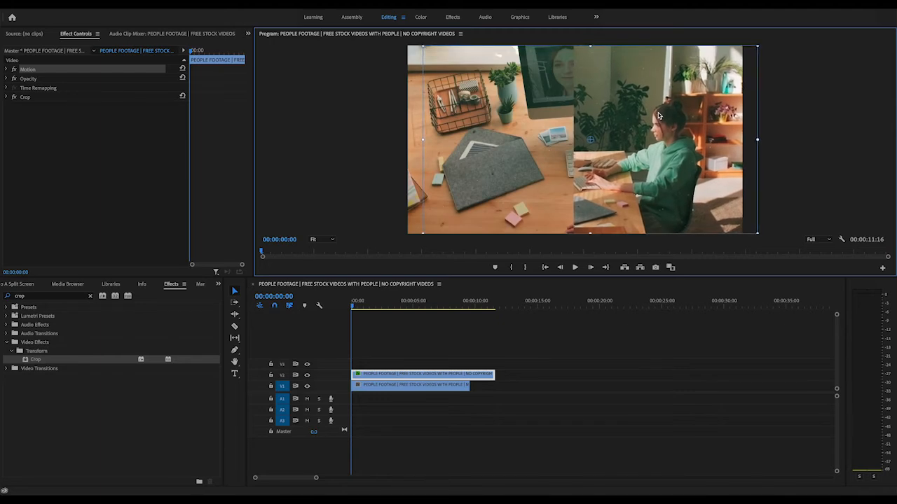
left_click(600, 385)
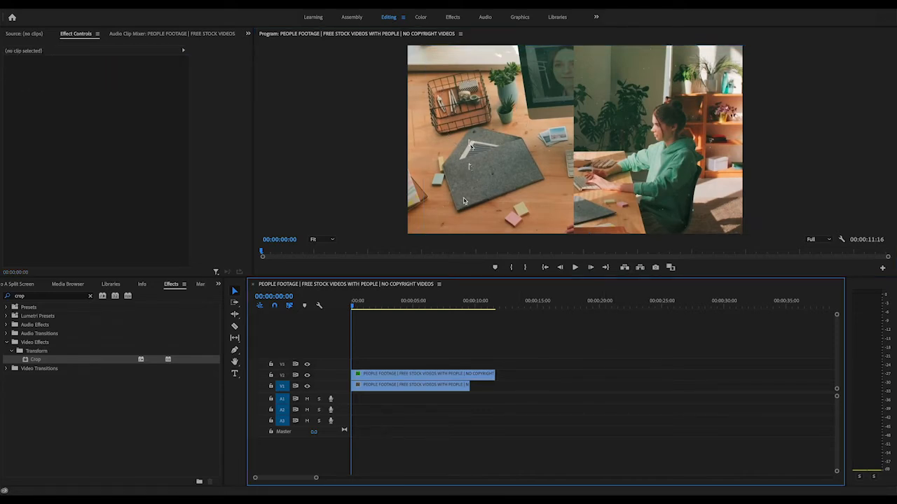
- Move the cropped V2 clip far to the right in the frame to uncover more of the V1 clip
left_click(434, 385)
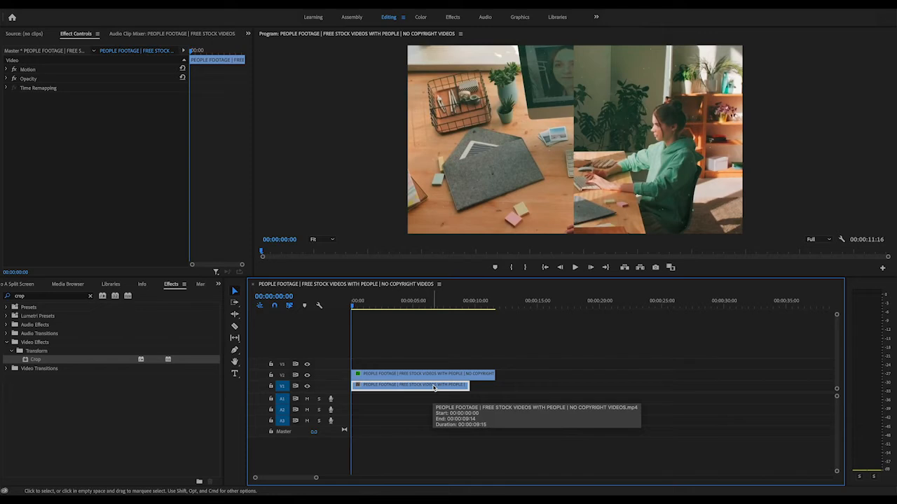
left_click(452, 145)
left_click_drag(533, 143, 634, 145)
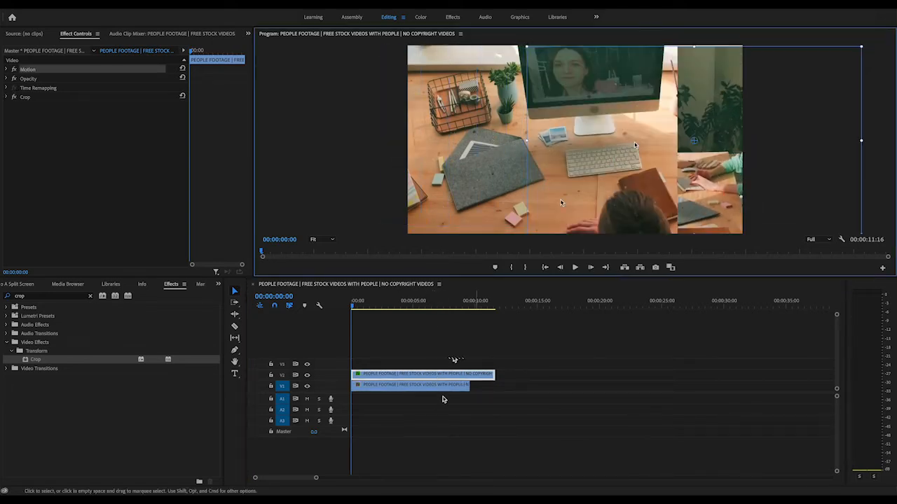
- Shift the V1 clip left in the frame so the computer monitor fits the left half of the split screen
left_click(414, 391)
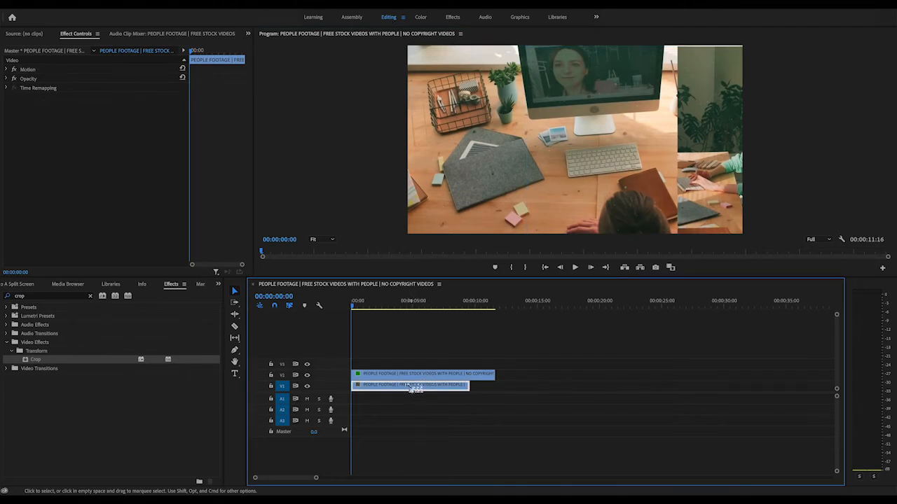
left_click(491, 152)
left_click_drag(547, 148, 476, 148)
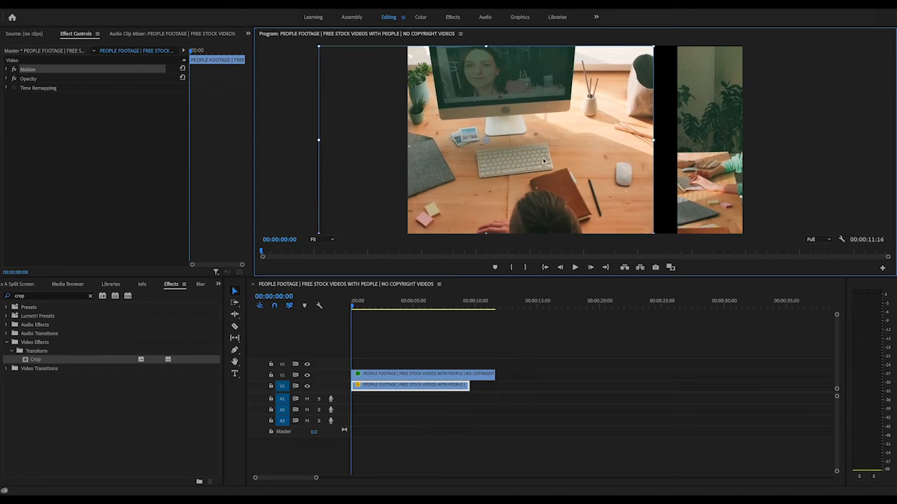
left_click_drag(543, 160, 527, 162)
left_click(604, 337)
- Move the cropped V2 clip back left so it fills the right half of the frame beside the V1 clip
left_click(416, 373)
left_click(706, 95)
left_click_drag(728, 108, 667, 112)
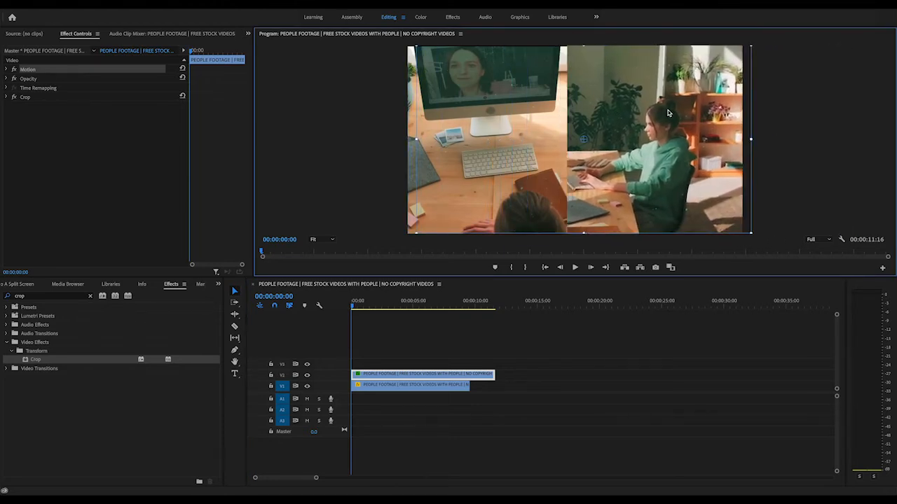
- Trim the end of the V2 clip to match the V1 clip's end and play the sequence
left_click_drag(494, 374, 480, 374)
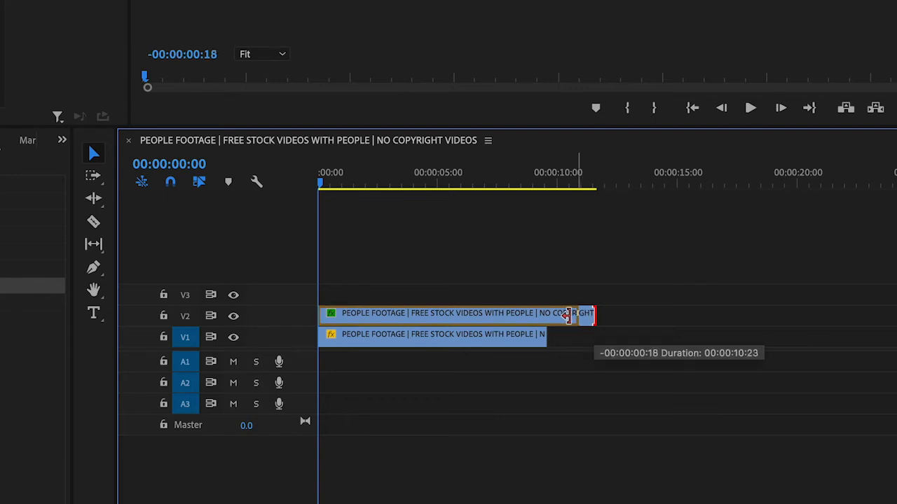
mouse_move(567, 315)
left_mouse_down()
mouse_move(546, 315)
mouse_move(577, 319)
mouse_move(560, 319)
left_mouse_up()
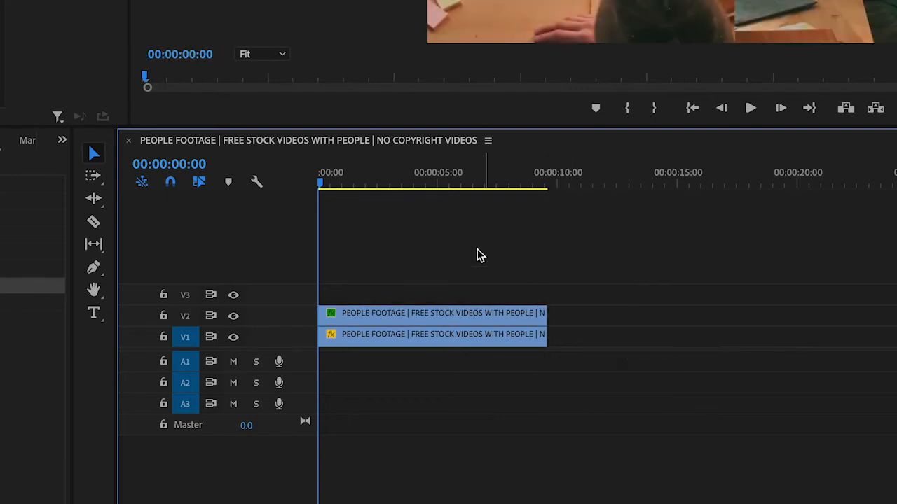
key("space")
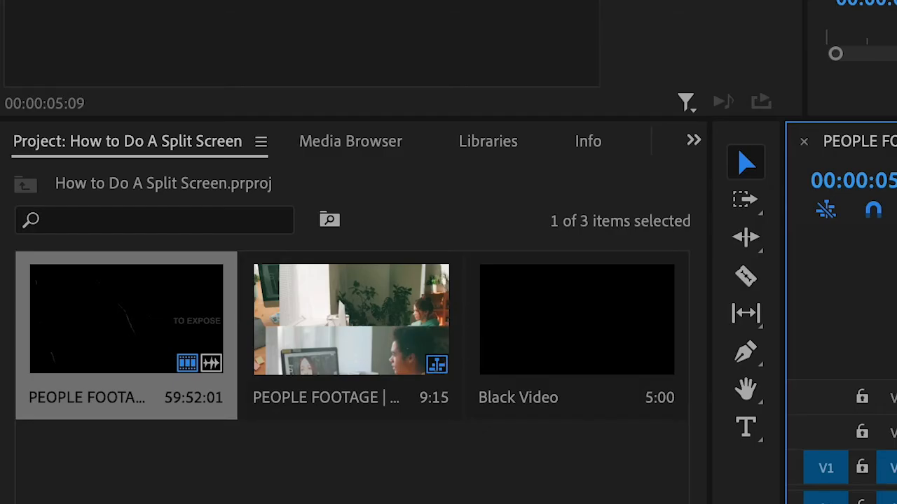
- Find the Linear Wipe video effect by searching for "line" and apply it to the clip on V3
left_click(694, 142)
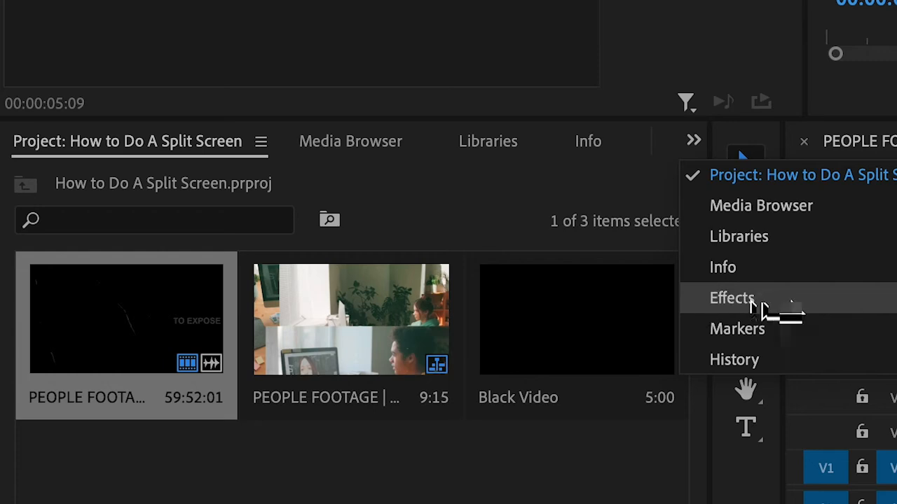
left_click(753, 299)
left_click(186, 179)
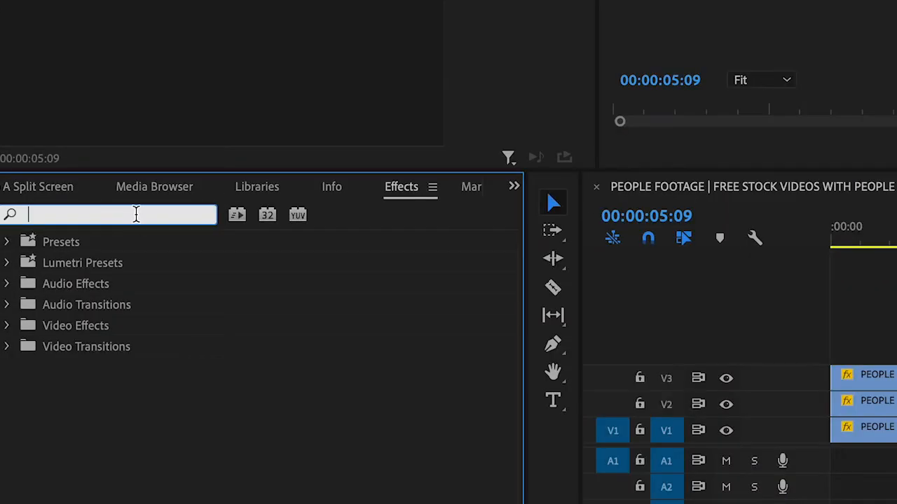
type("lin")
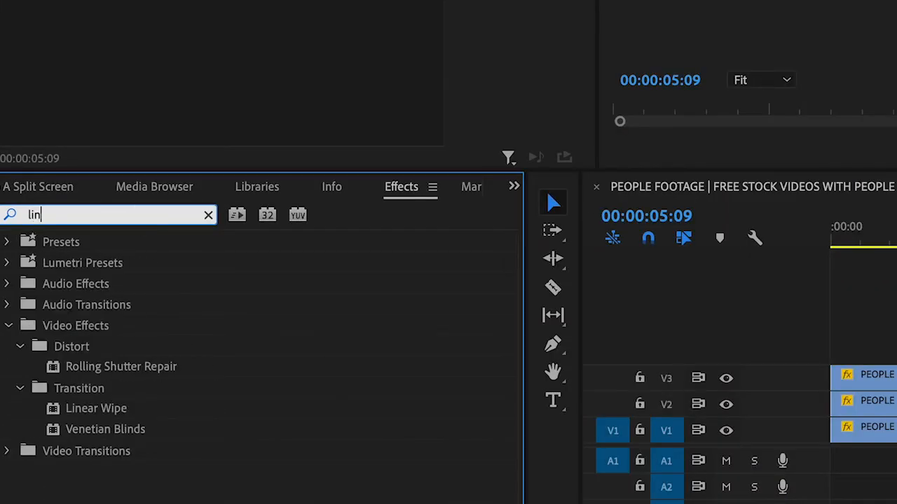
type("e")
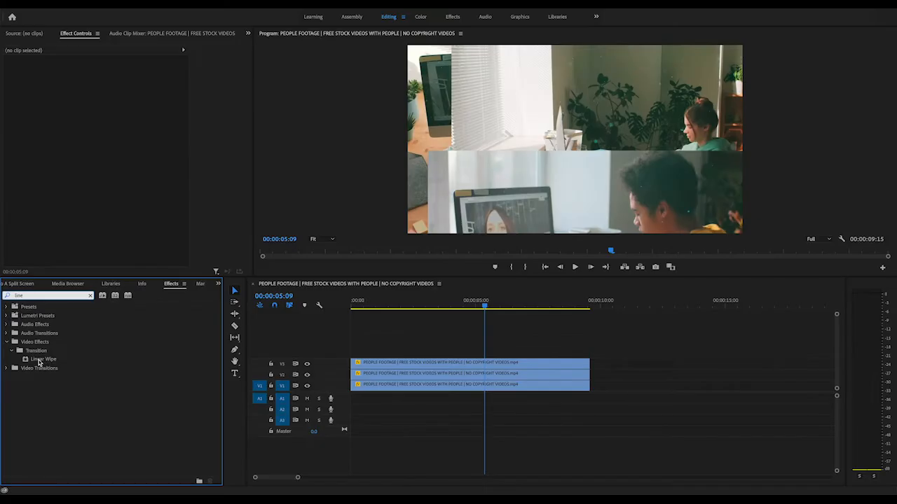
left_click(39, 362)
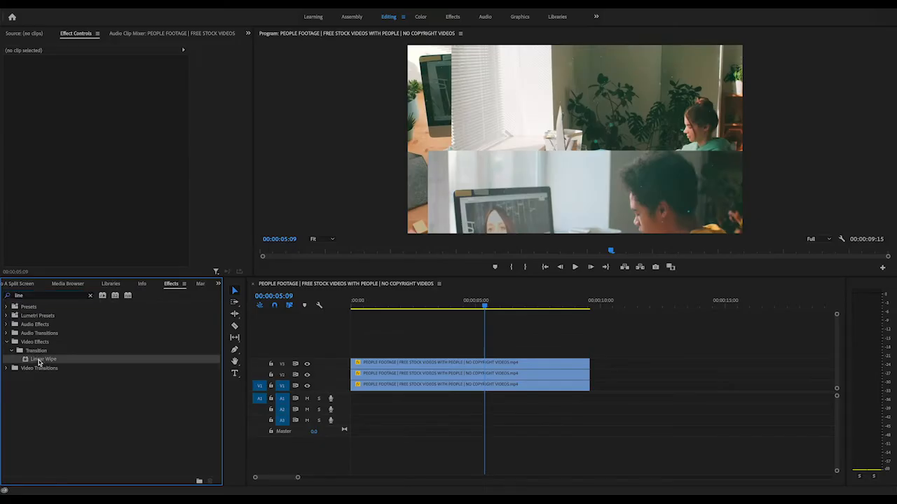
left_click_drag(122, 360, 280, 355)
left_click_drag(423, 357, 421, 363)
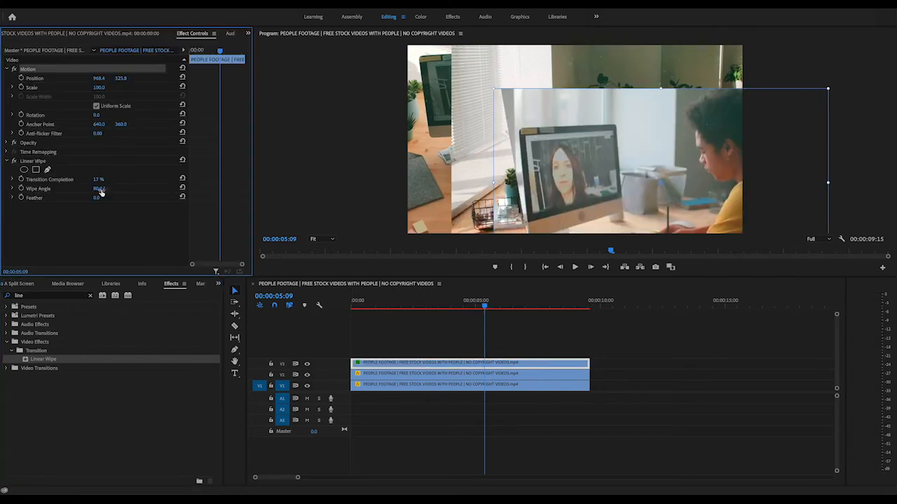
- Set the V3 clip's Linear Wipe to 28% completion and a 154° wipe angle, and move the clip toward the frame's lower right
left_click_drag(98, 179, 104, 180)
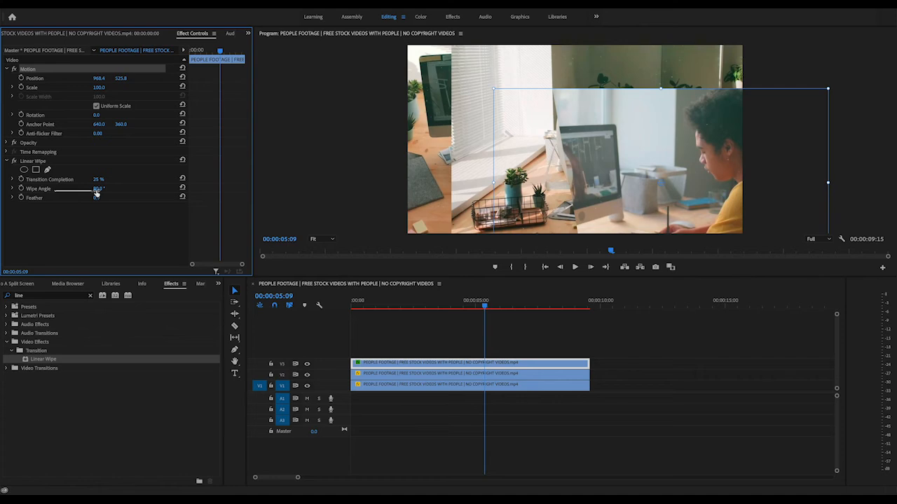
left_click_drag(96, 192, 150, 192)
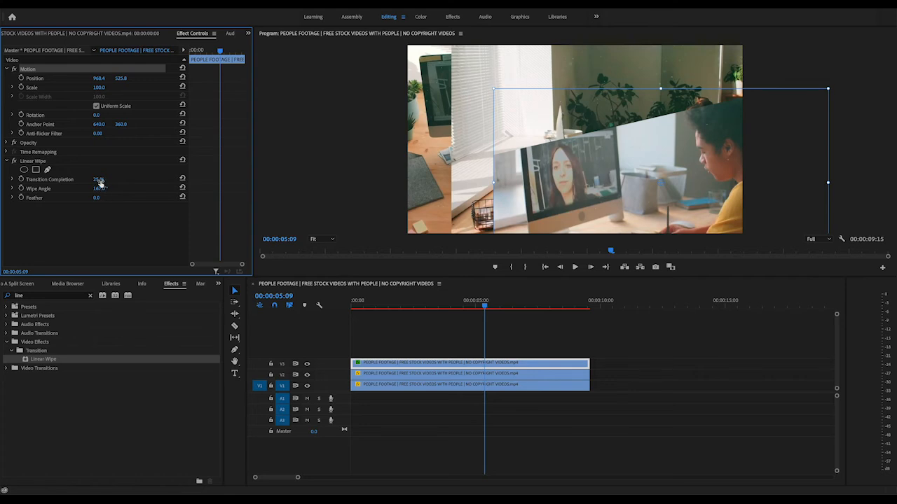
left_click(105, 189)
mouse_move(99, 179)
left_mouse_down()
mouse_move(86, 179)
mouse_move(103, 179)
left_mouse_up()
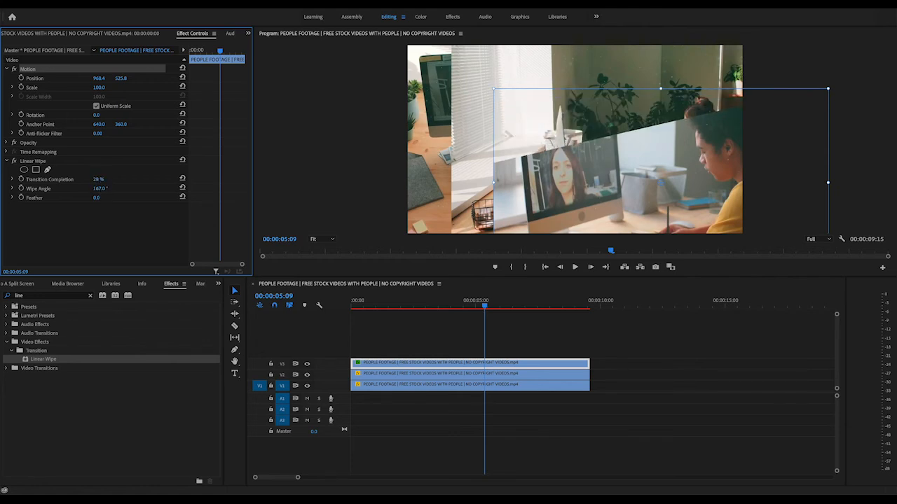
mouse_move(102, 189)
left_mouse_down()
mouse_move(94, 189)
mouse_move(102, 188)
left_mouse_up()
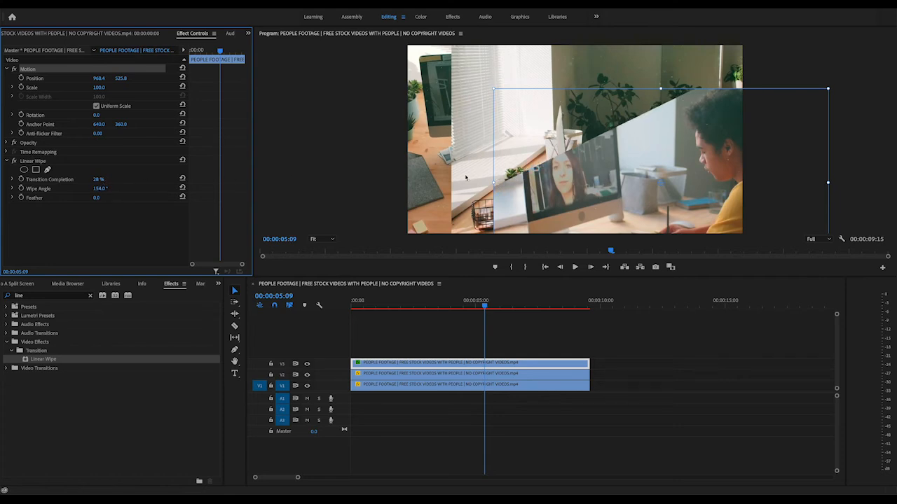
left_click_drag(639, 175, 682, 205)
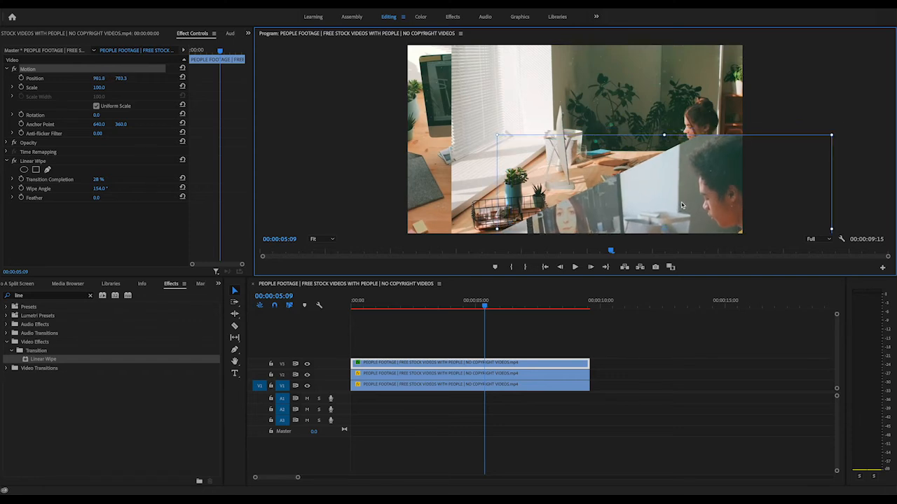
- Apply Linear Wipe to the V2 clip and adjust its transition completion
left_click(588, 117)
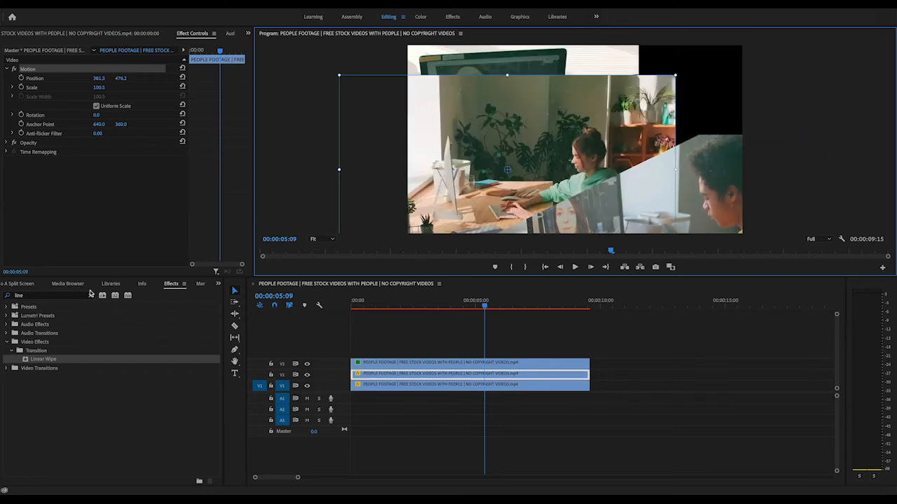
left_click_drag(44, 362, 357, 373)
left_click(127, 187)
left_click_drag(98, 180, 47, 188)
- Adjust the V2 clip's wipe angle and position the clip as a diagonal section in the frame's lower left
left_click(559, 151)
left_click_drag(591, 113, 549, 120)
left_click_drag(99, 190, 1, 189)
mouse_move(559, 185)
left_mouse_down()
mouse_move(536, 203)
mouse_move(547, 189)
left_mouse_up()
left_click(575, 337)
- Reposition the V1 clip so it fills the upper section of the frame above the two diagonal clips
left_click(596, 79)
left_click_drag(575, 98, 679, 89)
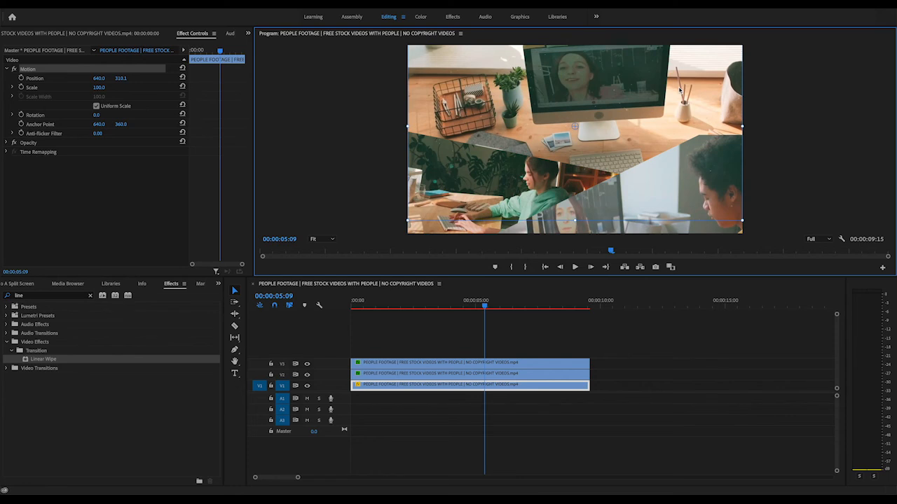
left_click_drag(694, 206, 725, 206)
- Return to the sequence start, set the V3 clip's wipe angle to 160°, and adjust the clip's position in the frame
key("Home")
left_click_drag(104, 189, 106, 189)
left_click_drag(597, 201, 598, 211)
left_click(477, 333)
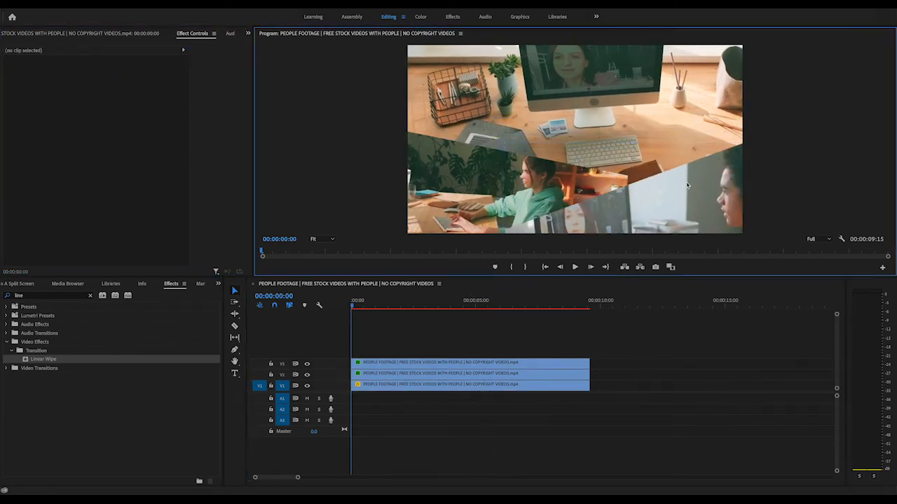
left_click_drag(666, 211, 662, 208)
left_click_drag(410, 363, 665, 363)
left_click_drag(490, 374, 491, 364)
left_click_drag(652, 363, 396, 375)
key("super+z")
key("super+z")
key("super+z")
- Rotate the V3 clip to about -1.9° in the frame and briefly play the sequence
left_click(673, 207)
left_click_drag(844, 133, 842, 126)
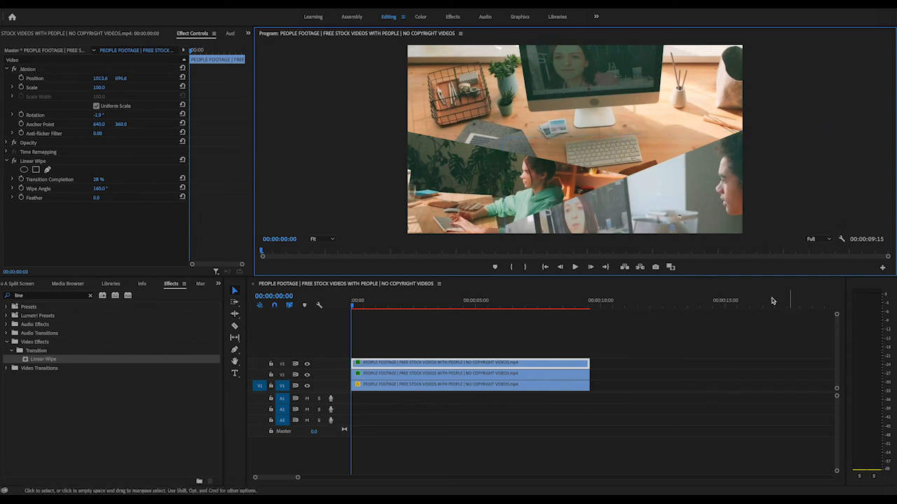
key("space")
key("space")
- Fine-tune the positions of the V3 and V2 clips and the wipe angle so the diagonal sections fit together
left_click_drag(651, 201, 656, 208)
left_click_drag(456, 177, 455, 202)
left_click_drag(433, 162, 454, 181)
left_click_drag(662, 207, 658, 205)
left_click_drag(99, 189, 101, 189)
- Deselect the clips, return the playhead to the sequence start, and render the timeline effects for preview
left_click(483, 341)
left_click_drag(464, 307, 282, 308)
key("Return")
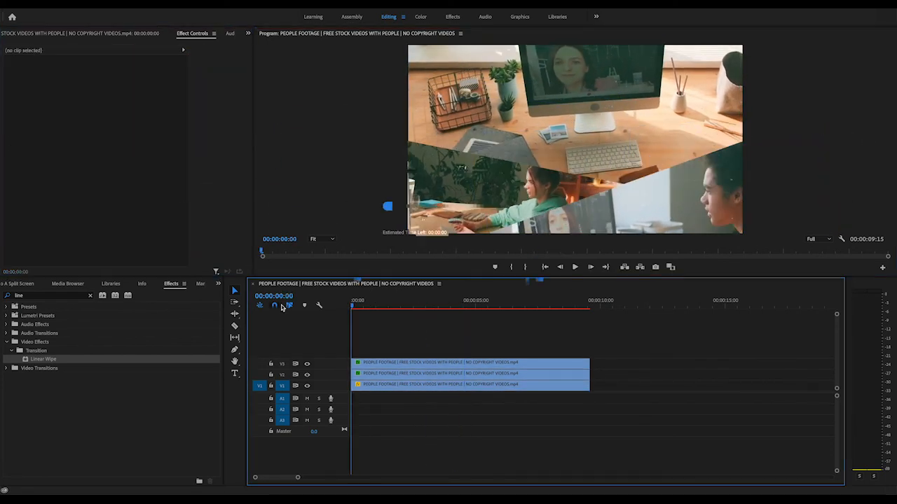